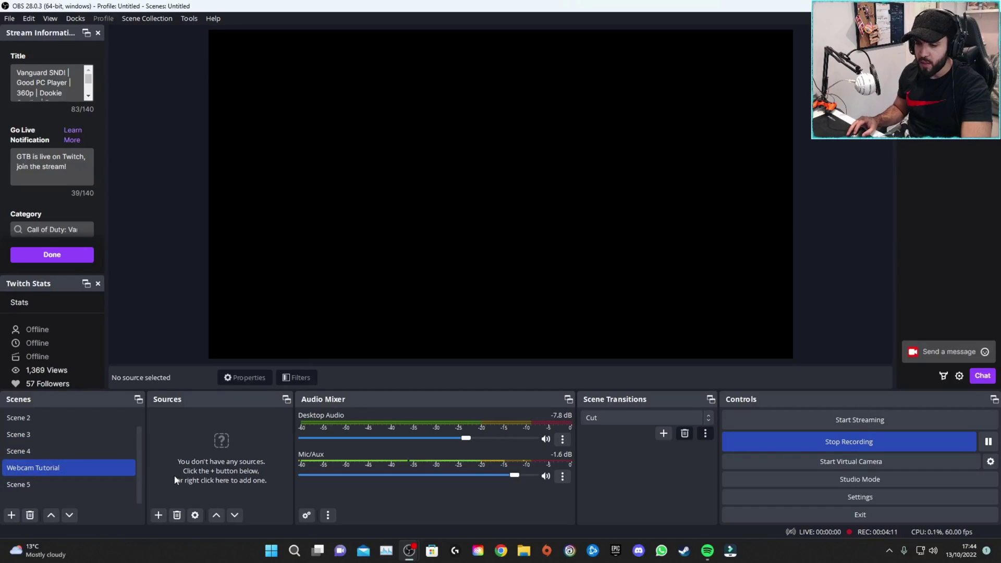
Add Video Capture Device 'Webcam Tutorial Cam' on the c922 Pro Stream Webcam, opening Configure Video
{"action": "left_click", "coordinate": [162, 515]}
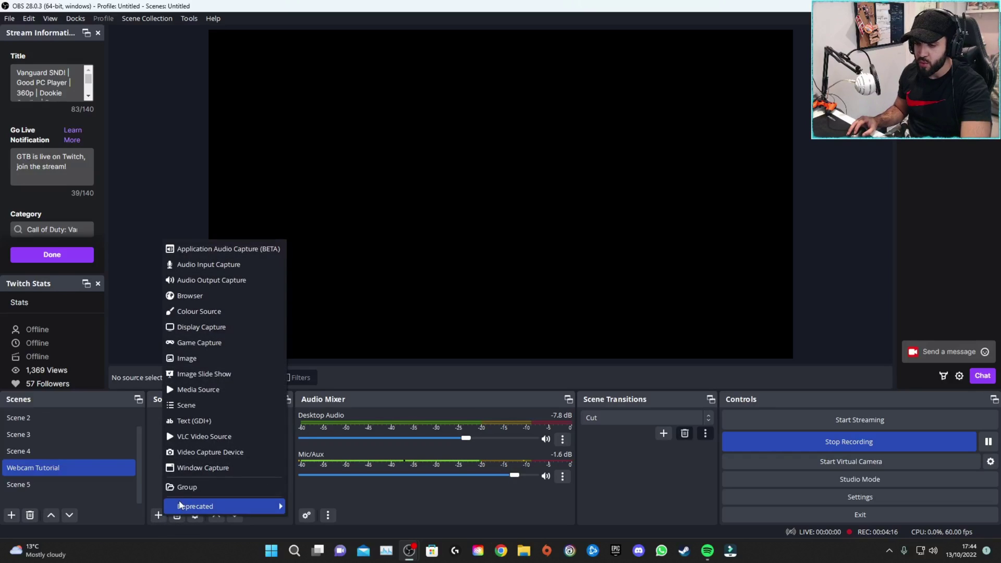
{"action": "left_click", "coordinate": [210, 452]}
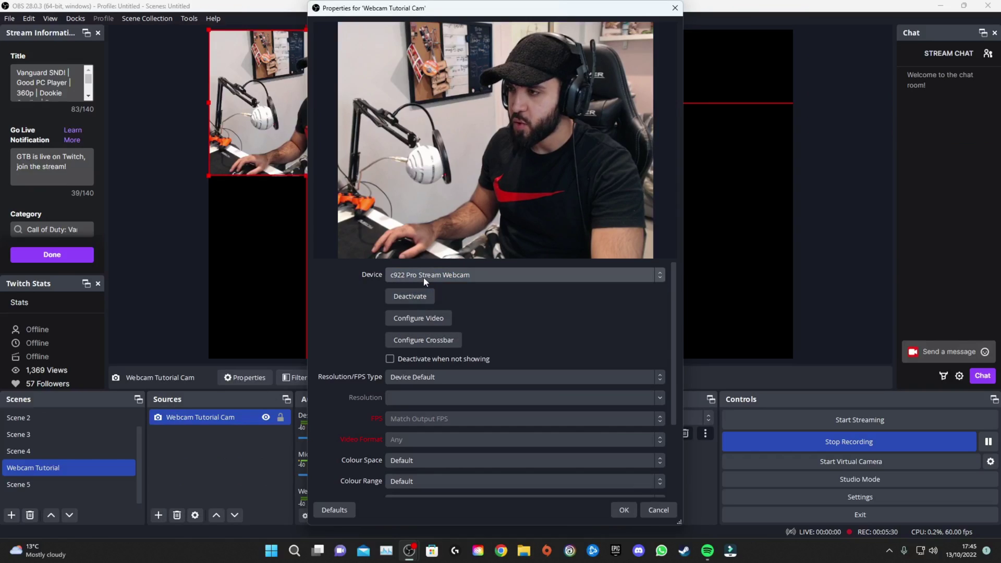
{"action": "left_click", "coordinate": [471, 275]}
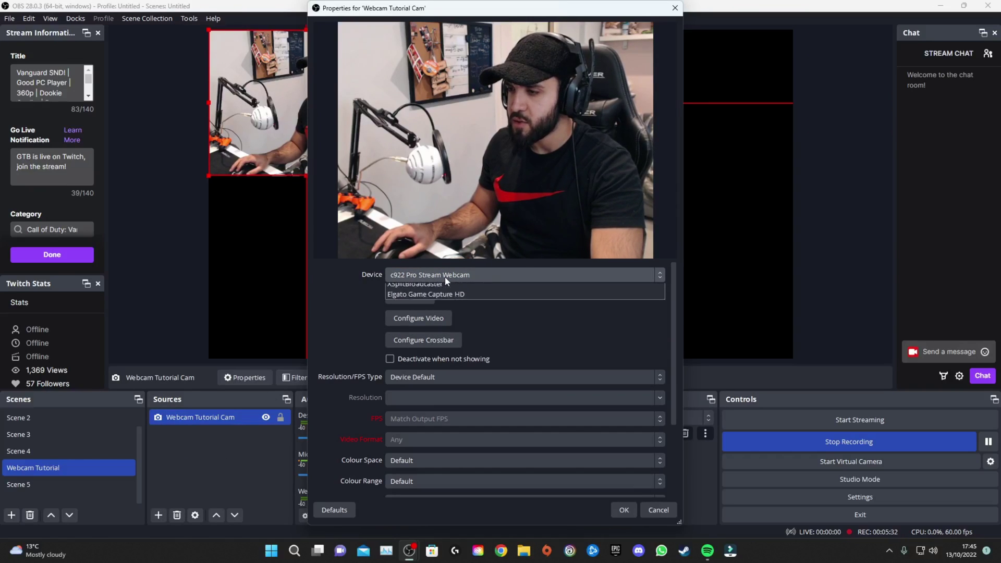
{"action": "left_click", "coordinate": [469, 287]}
{"action": "scroll", "coordinate": [574, 306], "scroll_direction": "down", "scroll_amount": 2}
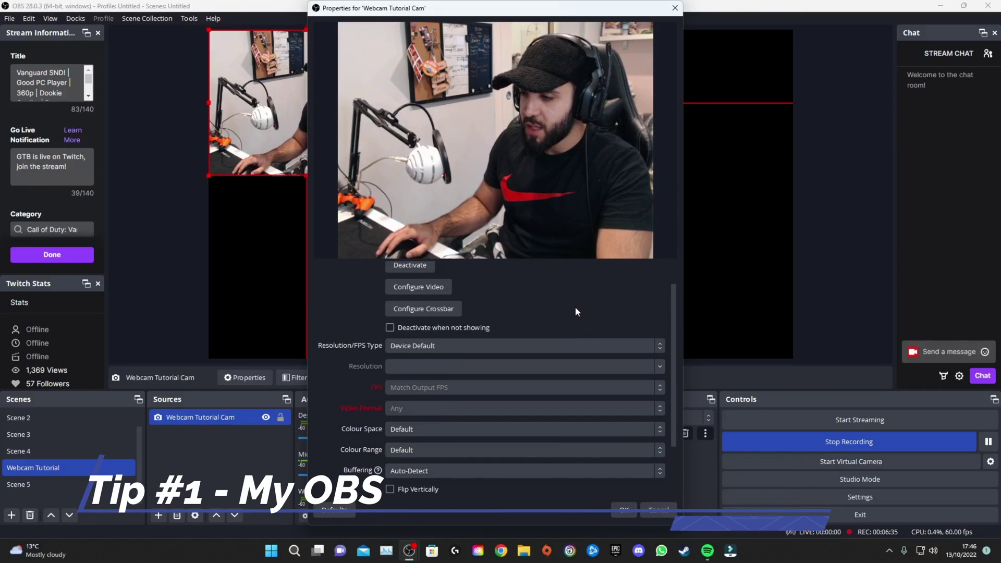
{"action": "scroll", "coordinate": [575, 307], "scroll_direction": "down", "scroll_amount": 1}
{"action": "scroll", "coordinate": [575, 306], "scroll_direction": "up", "scroll_amount": 3}
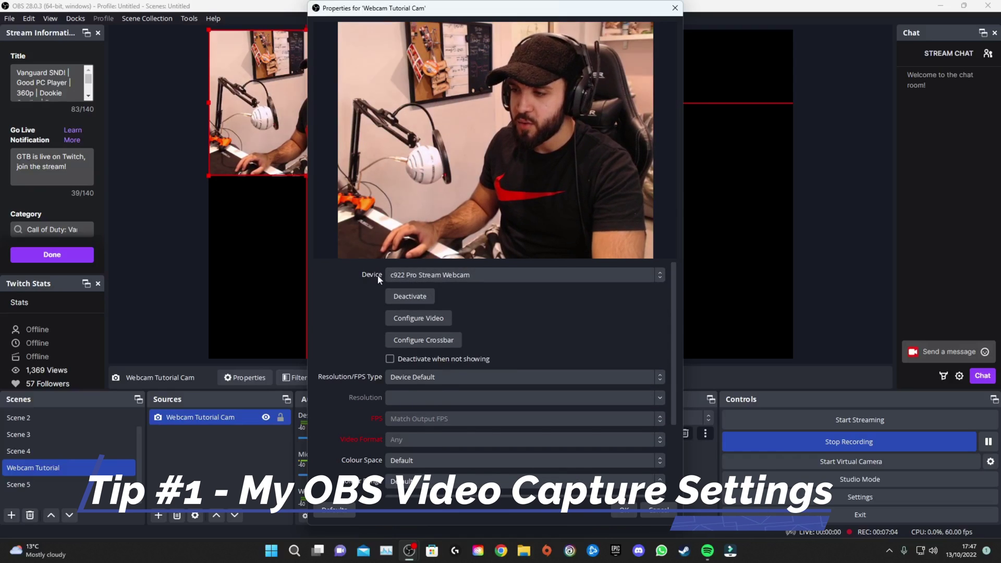
{"action": "left_click", "coordinate": [418, 318]}
Set PowerLine Frequency (Anti Flicker) to 50 Hz, with the adjustment dialog moved aside
{"action": "left_click_drag", "start_coordinate": [665, 213], "coordinate": [208, 124]}
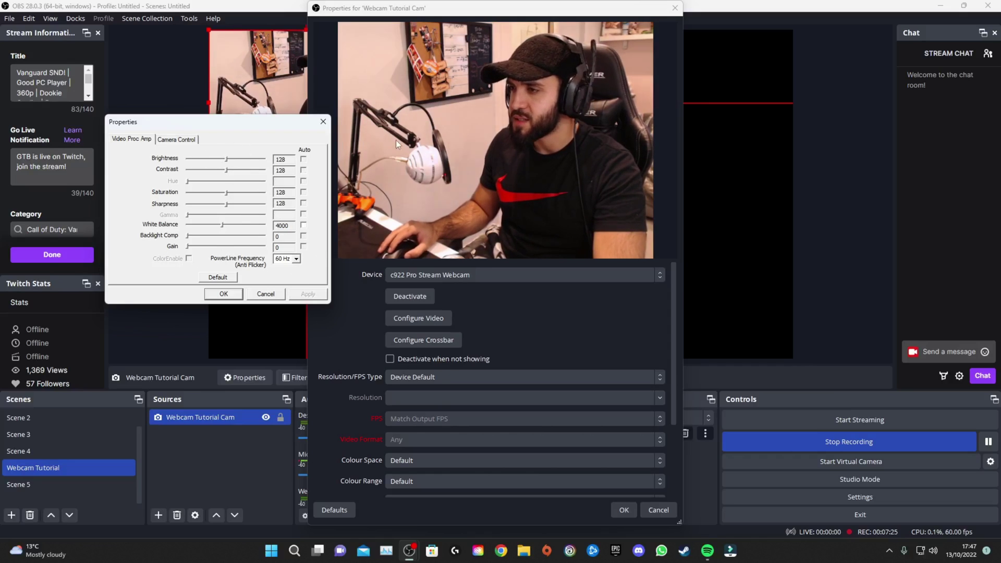
{"action": "left_click", "coordinate": [296, 259]}
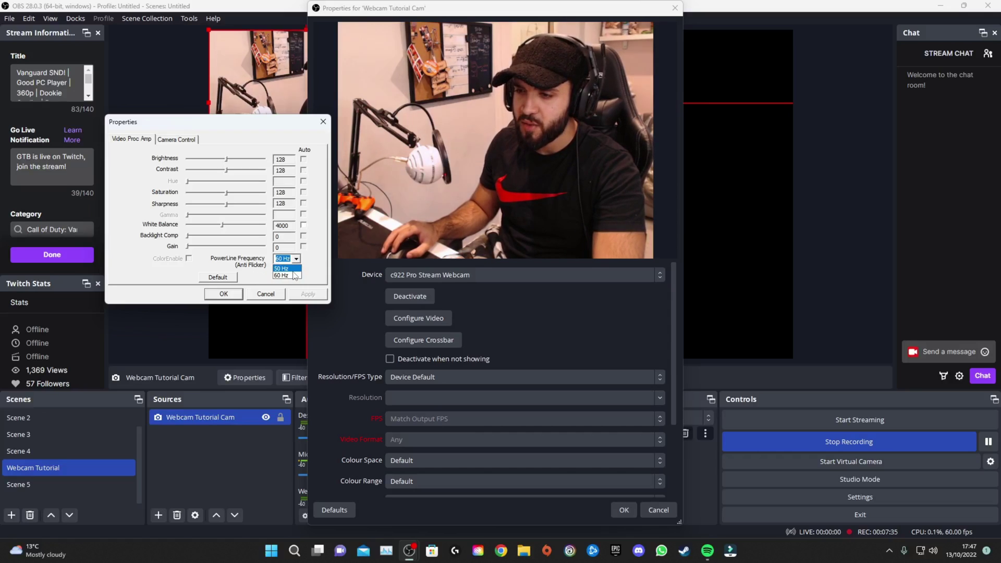
{"action": "left_click", "coordinate": [307, 293]}
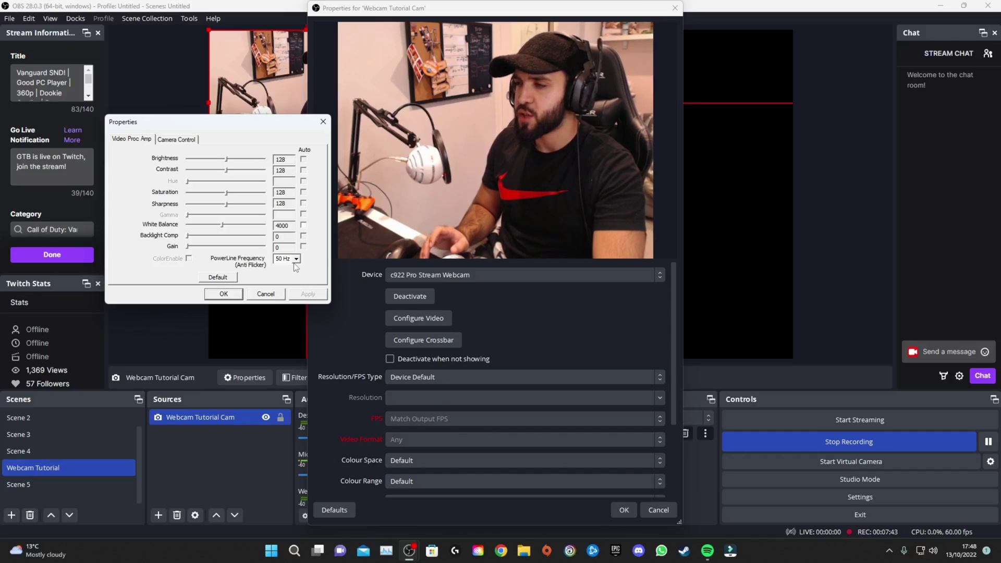
{"action": "left_click", "coordinate": [176, 140]}
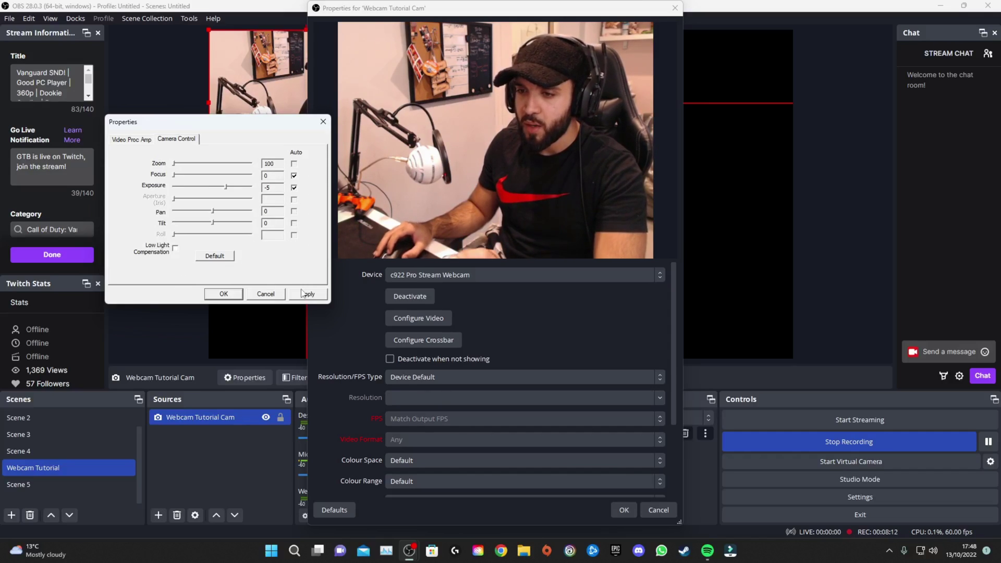
{"action": "left_click", "coordinate": [130, 138]}
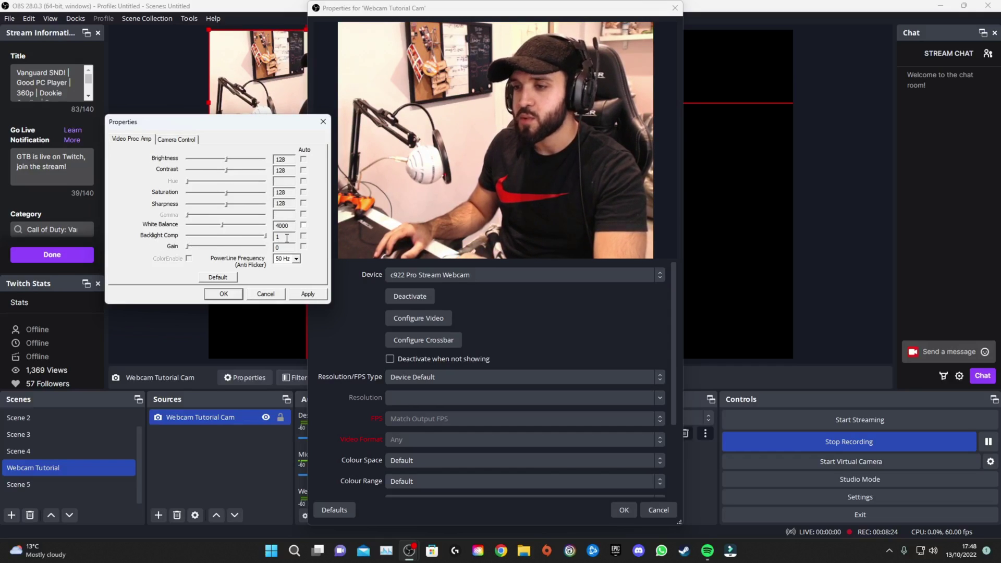
Lower the webcam's Video Proc Amp white balance from 4000 to 3260 and apply it
{"action": "left_click", "coordinate": [308, 294]}
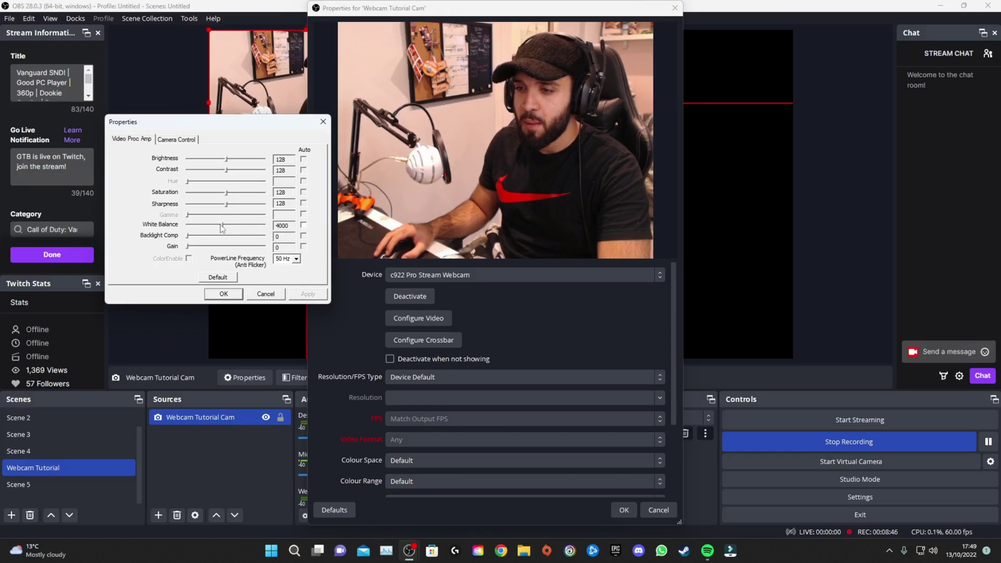
{"action": "mouse_move", "coordinate": [215, 225]}
{"action": "left_mouse_down"}
{"action": "mouse_move", "coordinate": [196, 226]}
{"action": "mouse_move", "coordinate": [222, 224]}
{"action": "mouse_move", "coordinate": [212, 224]}
{"action": "left_mouse_up"}
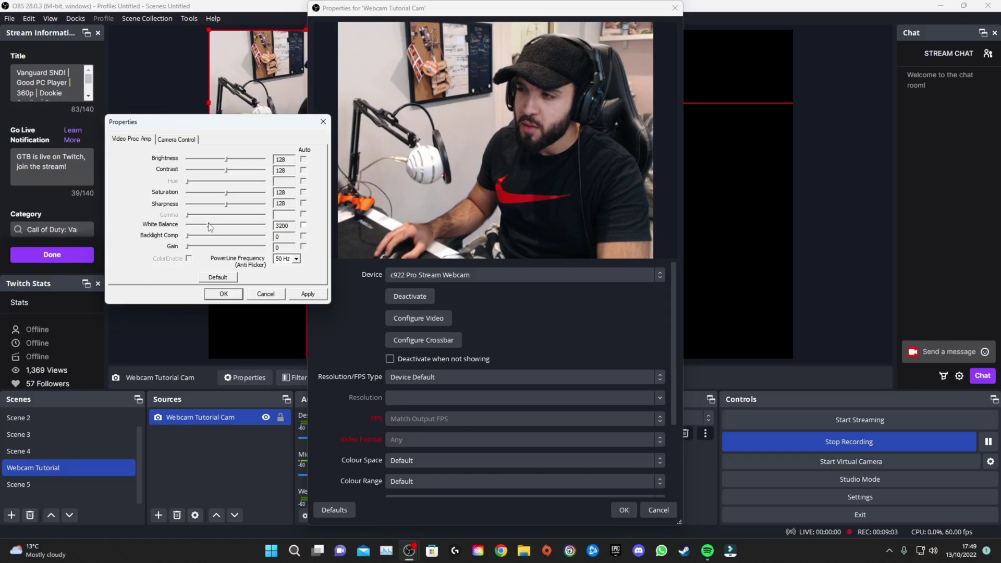
{"action": "left_click_drag", "start_coordinate": [209, 225], "coordinate": [210, 224]}
{"action": "left_click", "coordinate": [307, 294]}
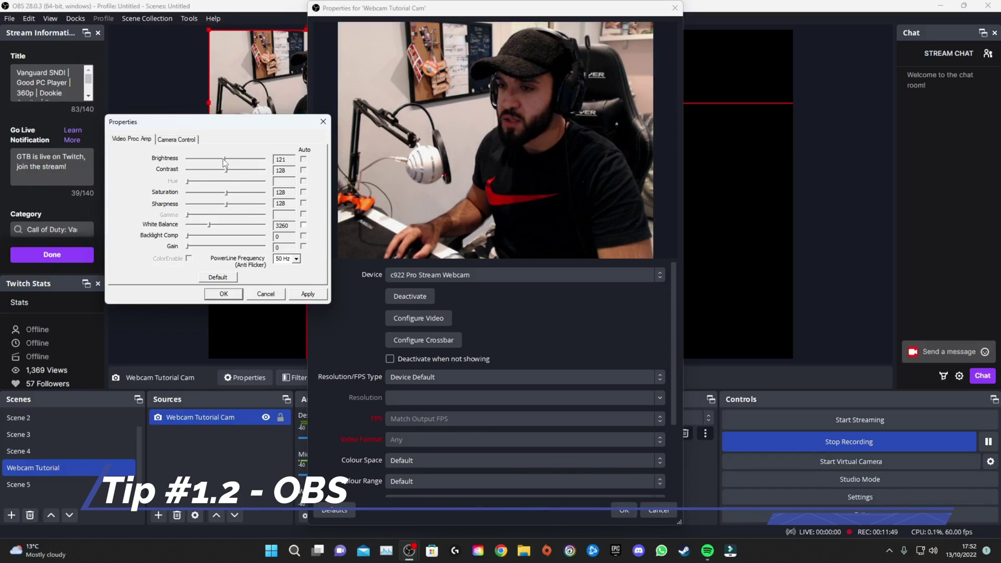
Apply brightness 141, saturation 138, sharpness 170 and white balance 3230 to the webcam
{"action": "left_click_drag", "start_coordinate": [227, 158], "coordinate": [234, 160]}
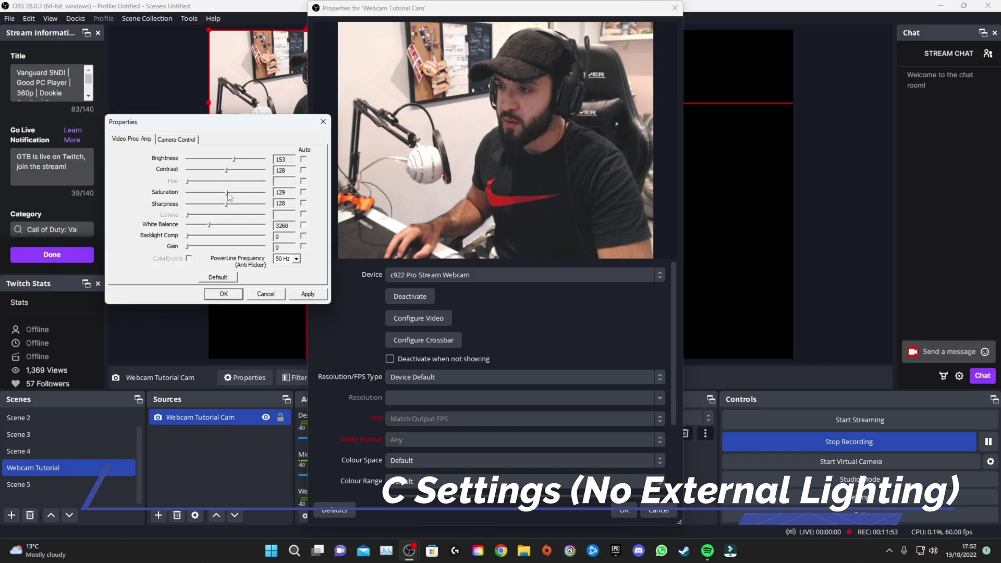
{"action": "left_click_drag", "start_coordinate": [226, 193], "coordinate": [241, 193]}
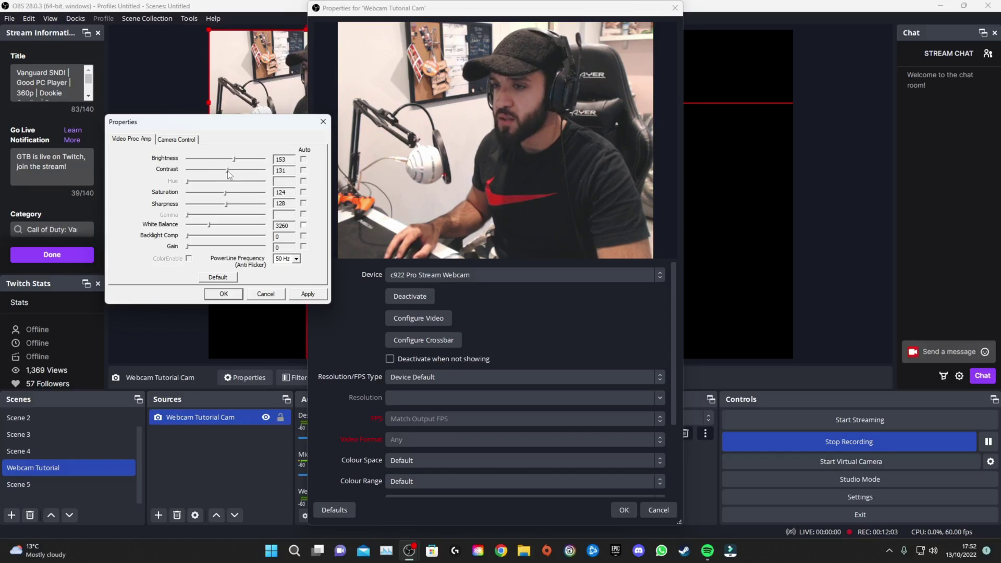
{"action": "scroll", "coordinate": [232, 172], "scroll_direction": "down", "scroll_amount": 2}
{"action": "scroll", "coordinate": [228, 194], "scroll_direction": "up", "scroll_amount": 4}
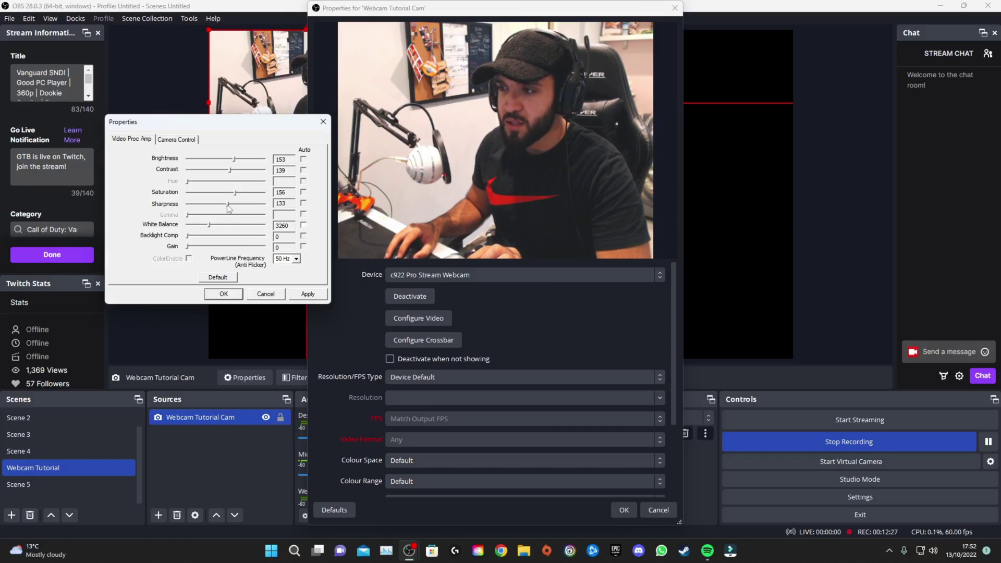
{"action": "left_click_drag", "start_coordinate": [227, 204], "coordinate": [214, 204]}
{"action": "scroll", "coordinate": [214, 215], "scroll_direction": "up", "scroll_amount": 4}
{"action": "left_click", "coordinate": [307, 294]}
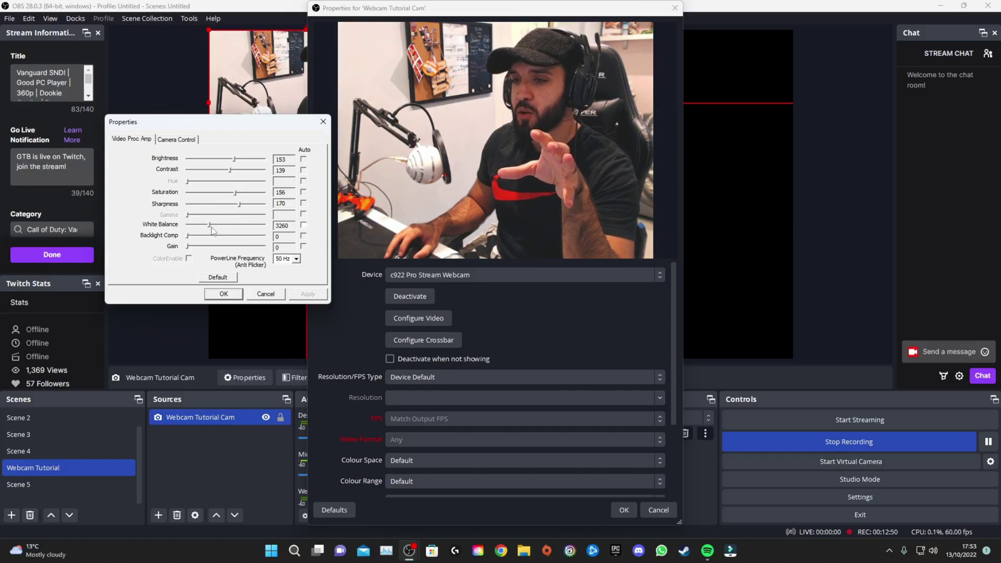
{"action": "left_click", "coordinate": [209, 227]}
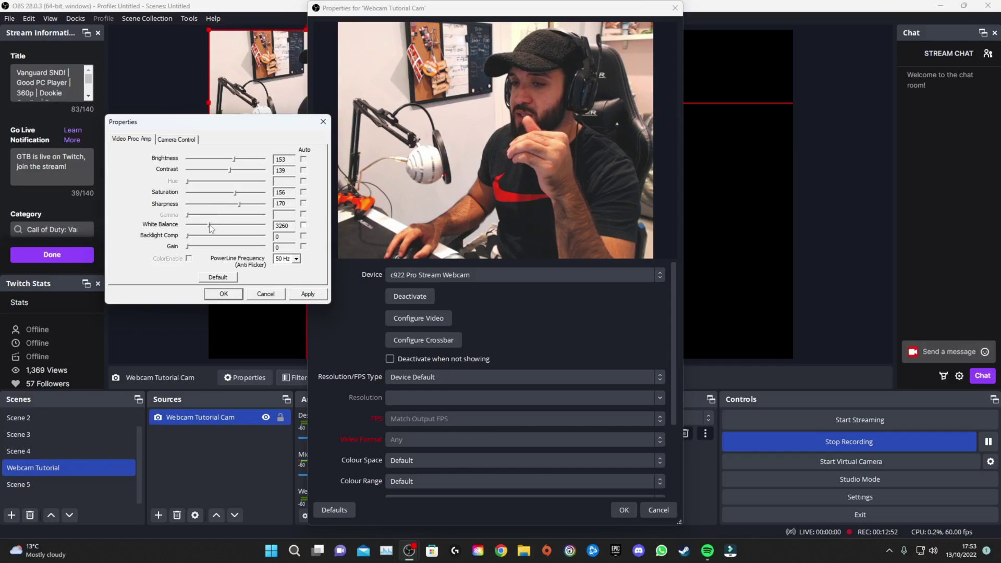
{"action": "scroll", "coordinate": [209, 225], "scroll_direction": "up", "scroll_amount": 1}
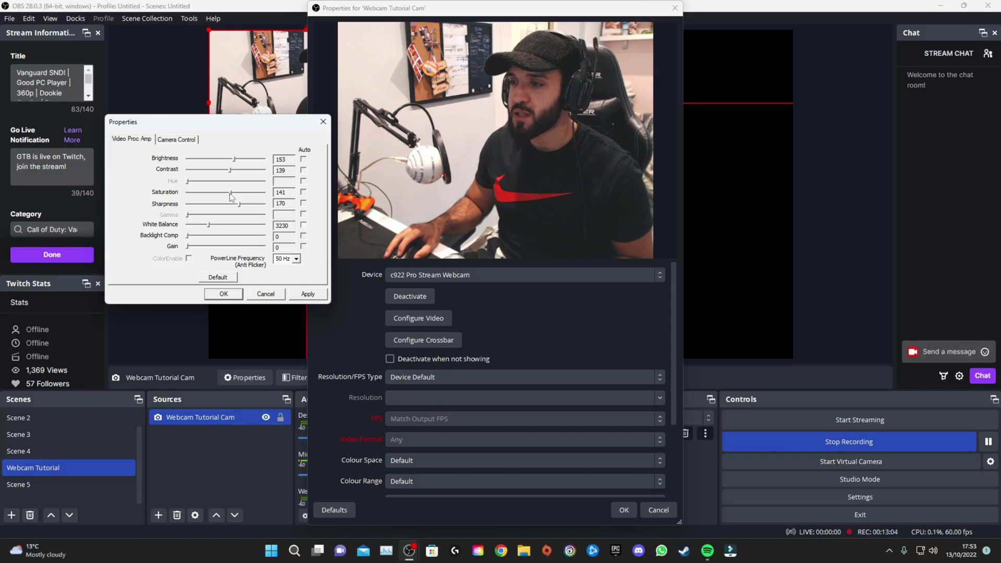
{"action": "scroll", "coordinate": [231, 194], "scroll_direction": "down", "scroll_amount": 1}
{"action": "left_click", "coordinate": [307, 294]}
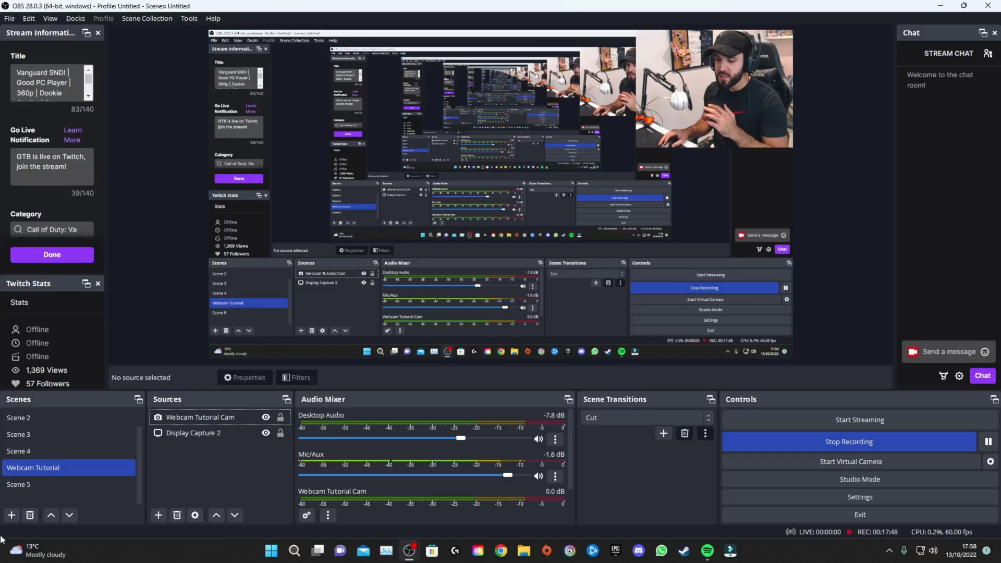
Add Image source 'Image 2' loading webcam overlay.png as the cyan frame
{"action": "left_click", "coordinate": [159, 516]}
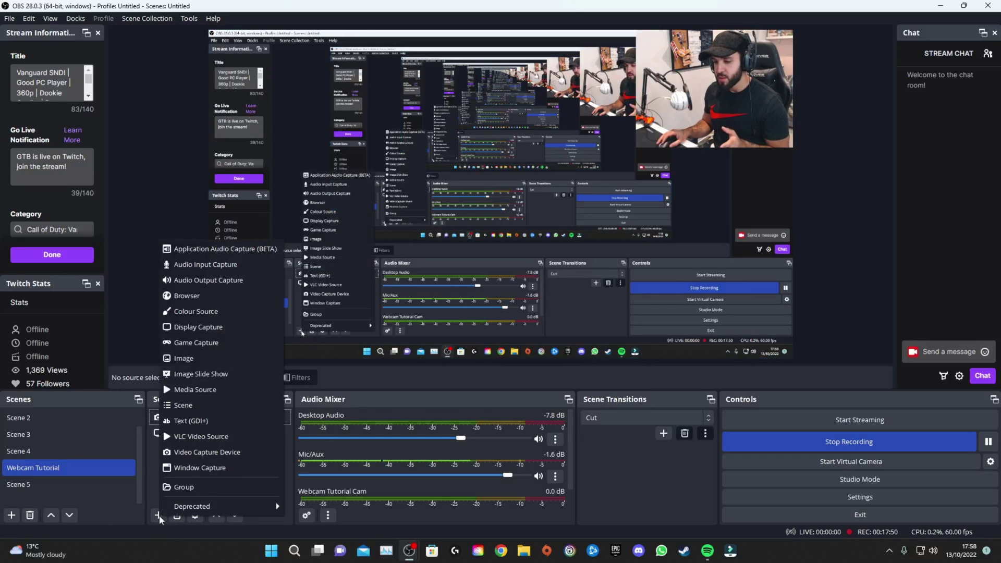
{"action": "left_click", "coordinate": [212, 358]}
{"action": "key", "text": "Return"}
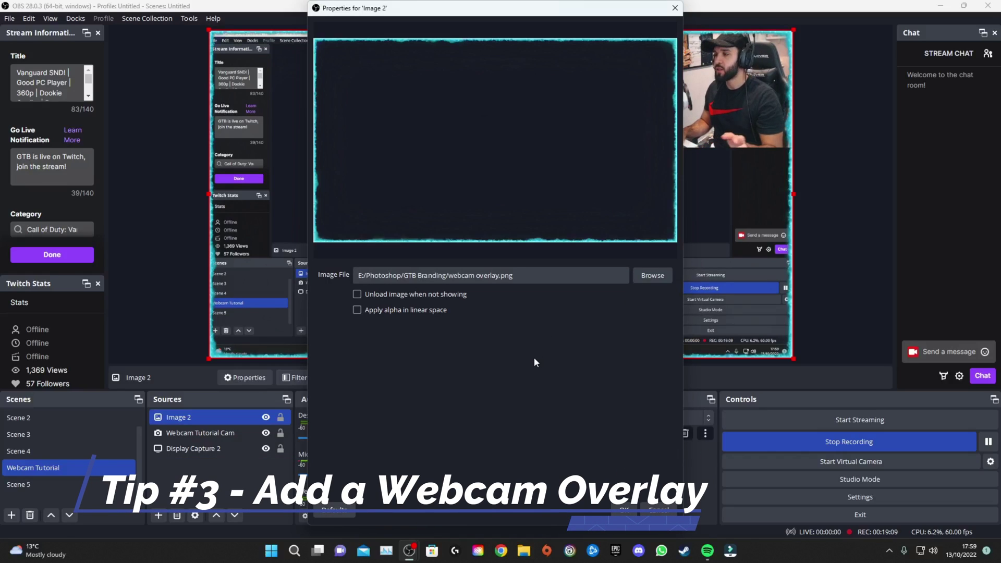
{"action": "left_click", "coordinate": [623, 510]}
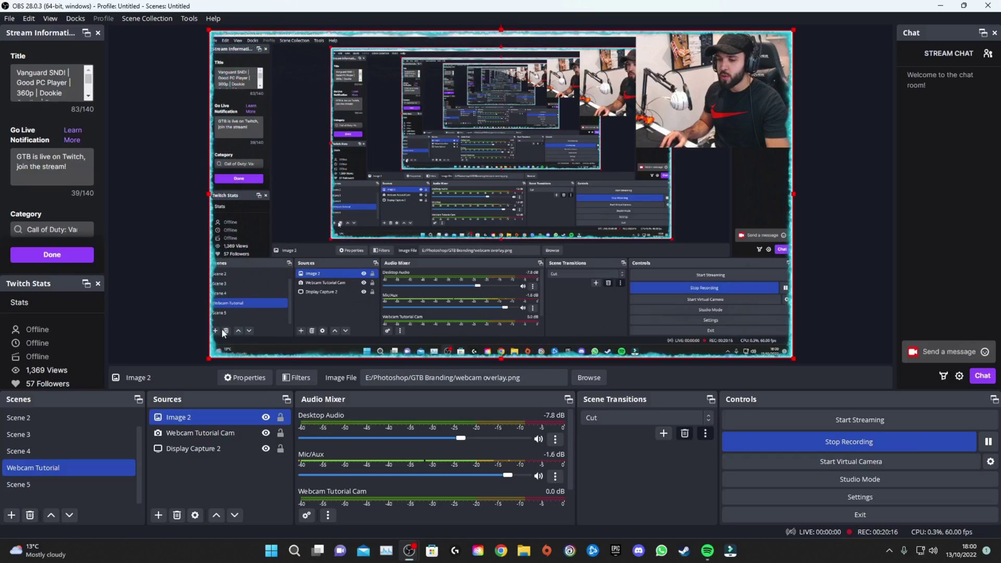
Resize the Image 2 overlay frame to sit around the webcam in the top-right corner
{"action": "mouse_move", "coordinate": [205, 194]}
{"action": "left_mouse_down"}
{"action": "mouse_move", "coordinate": [469, 285]}
{"action": "mouse_move", "coordinate": [579, 308]}
{"action": "left_mouse_up"}
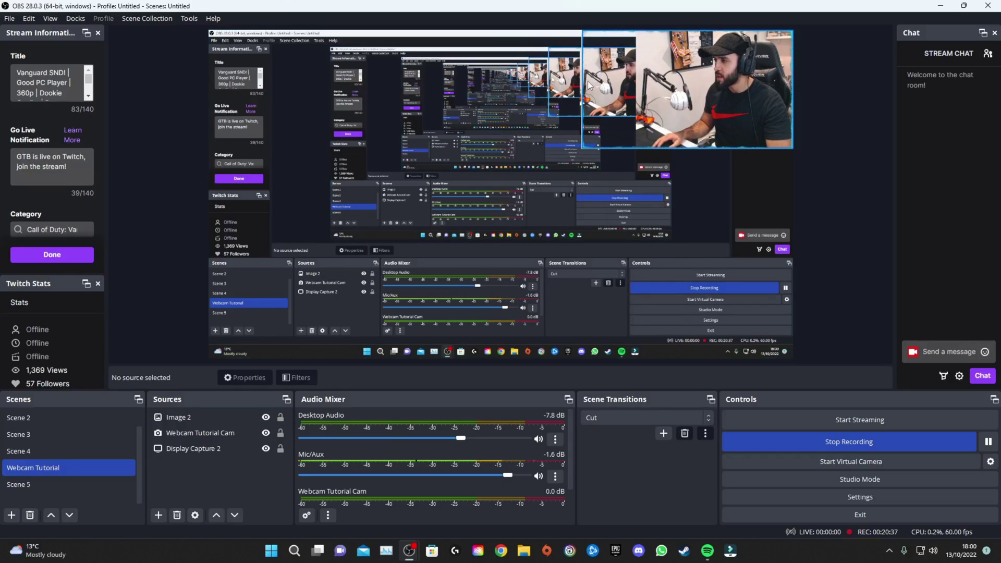
{"action": "left_click", "coordinate": [583, 100]}
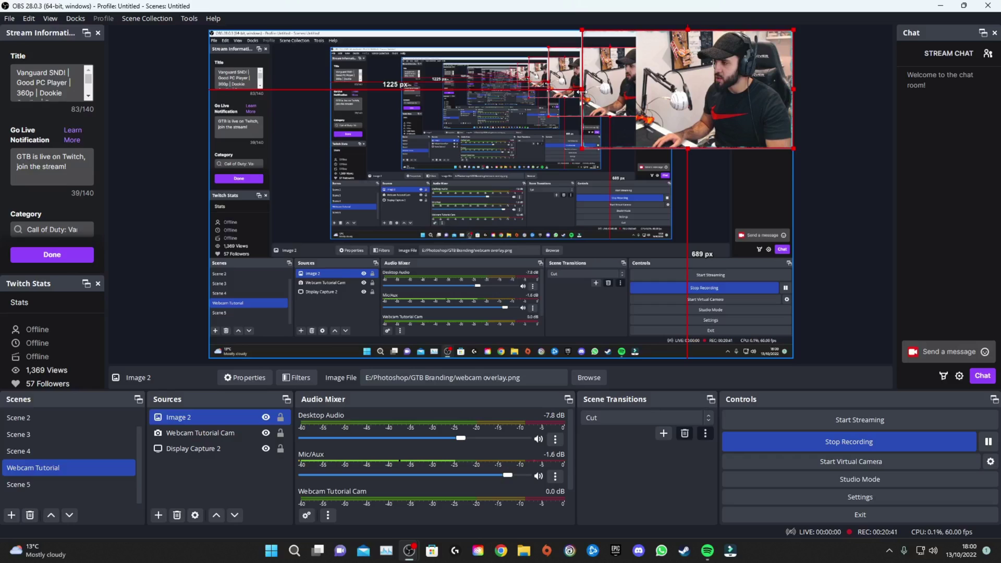
{"action": "left_click_drag", "start_coordinate": [581, 93], "coordinate": [630, 98]}
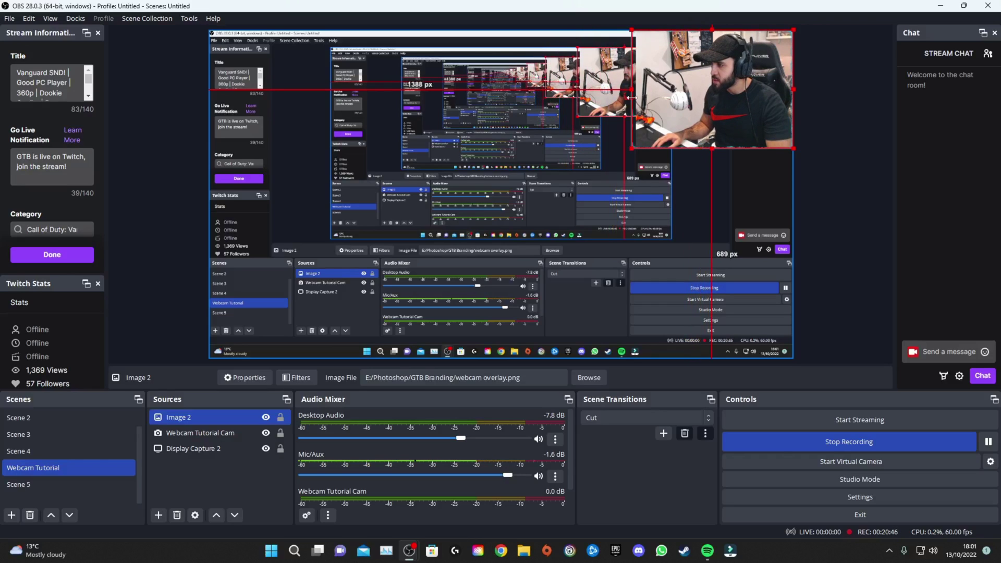
{"action": "left_click", "coordinate": [298, 368]}
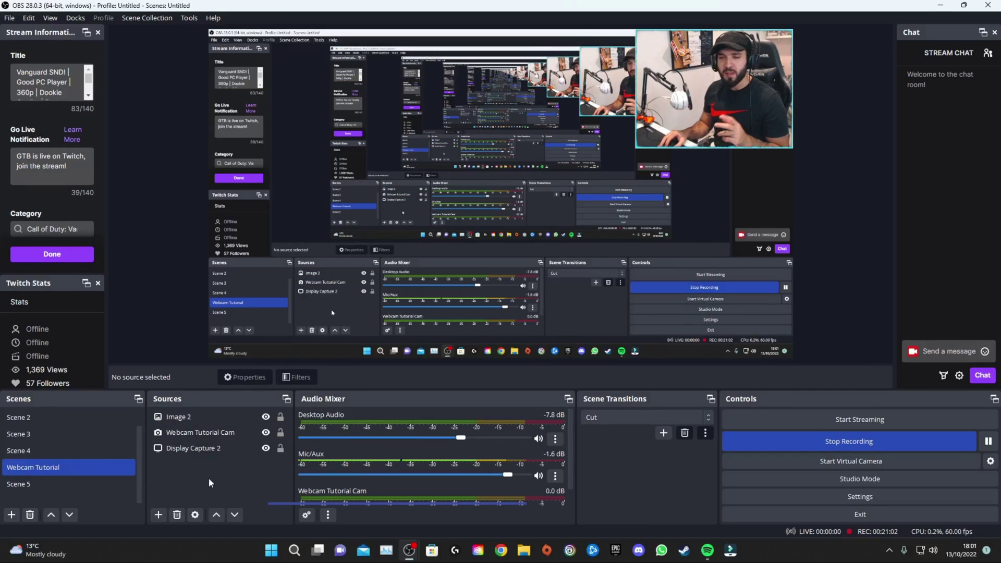
Create a new source group named 'cam'
{"action": "left_click", "coordinate": [159, 515]}
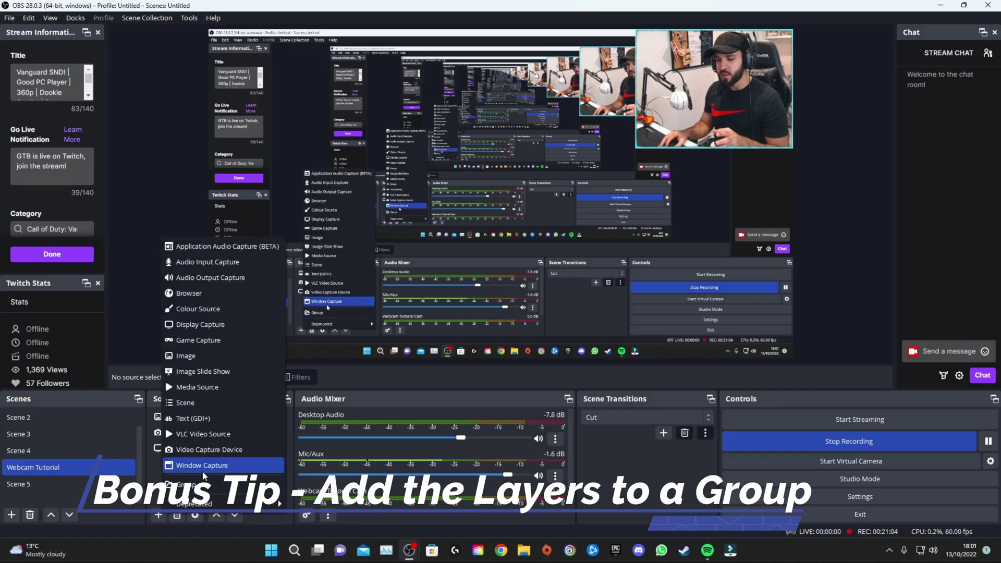
{"action": "left_click", "coordinate": [224, 477]}
{"action": "type", "text": "cam"}
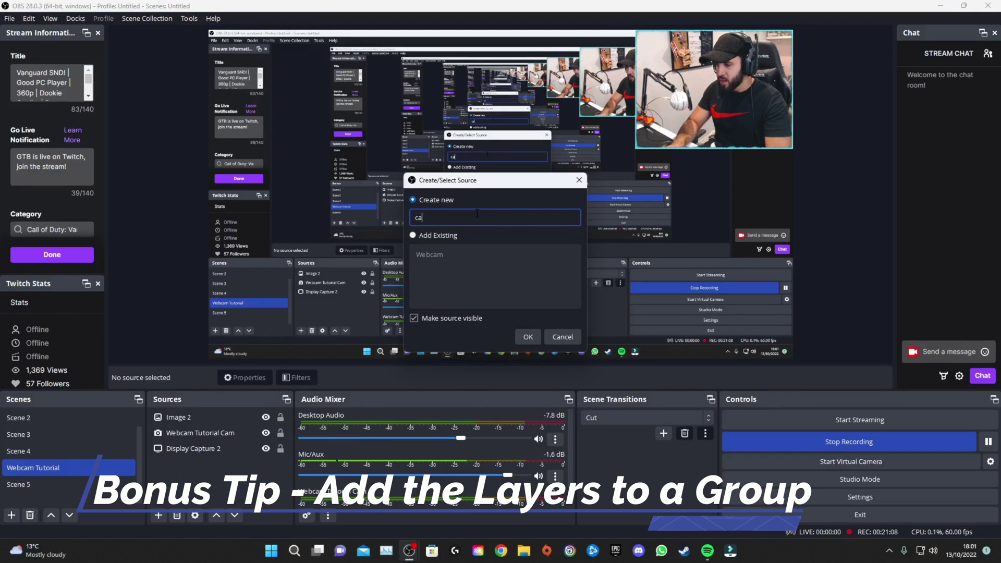
{"action": "key", "text": "Return"}
{"action": "left_click", "coordinate": [177, 433]}
Nest Image 2 and Webcam Tutorial Cam in 'cam', collapse it, and move it to upper centre
{"action": "mouse_move", "coordinate": [177, 433]}
{"action": "left_mouse_down"}
{"action": "mouse_move", "coordinate": [185, 418]}
{"action": "mouse_move", "coordinate": [203, 424]}
{"action": "left_mouse_up"}
{"action": "left_click", "coordinate": [194, 450]}
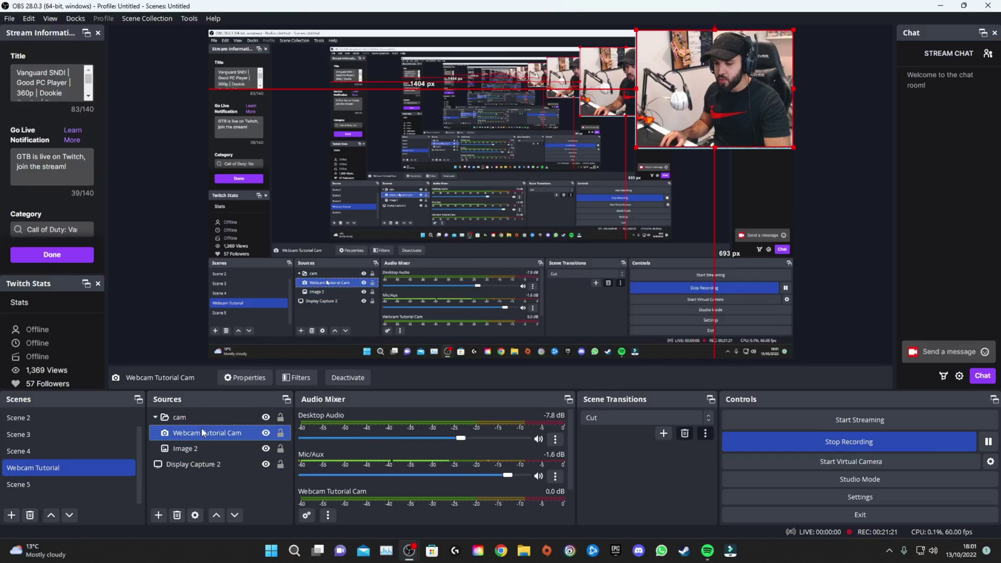
{"action": "left_click", "coordinate": [469, 377]}
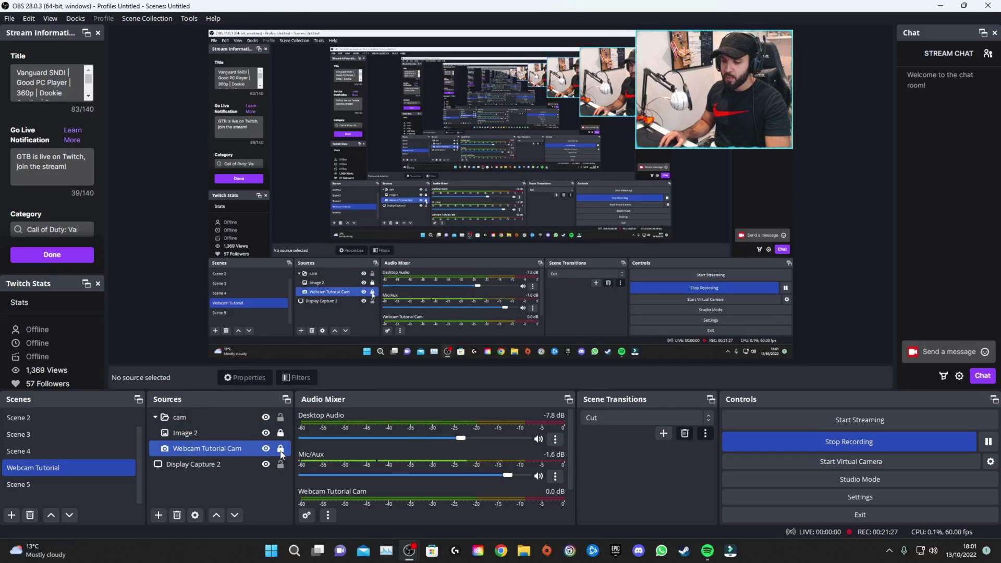
{"action": "left_click", "coordinate": [154, 416]}
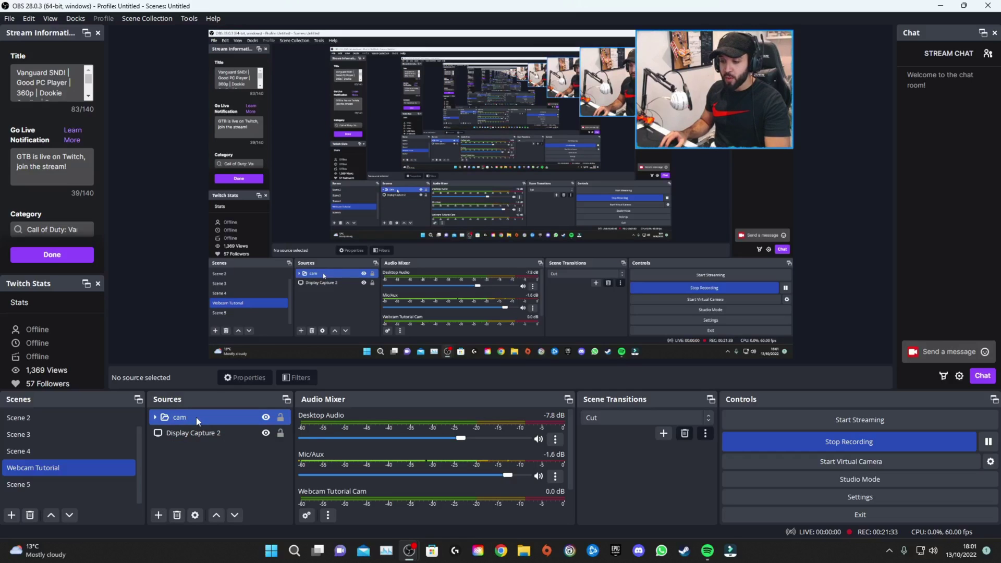
{"action": "left_click", "coordinate": [851, 135]}
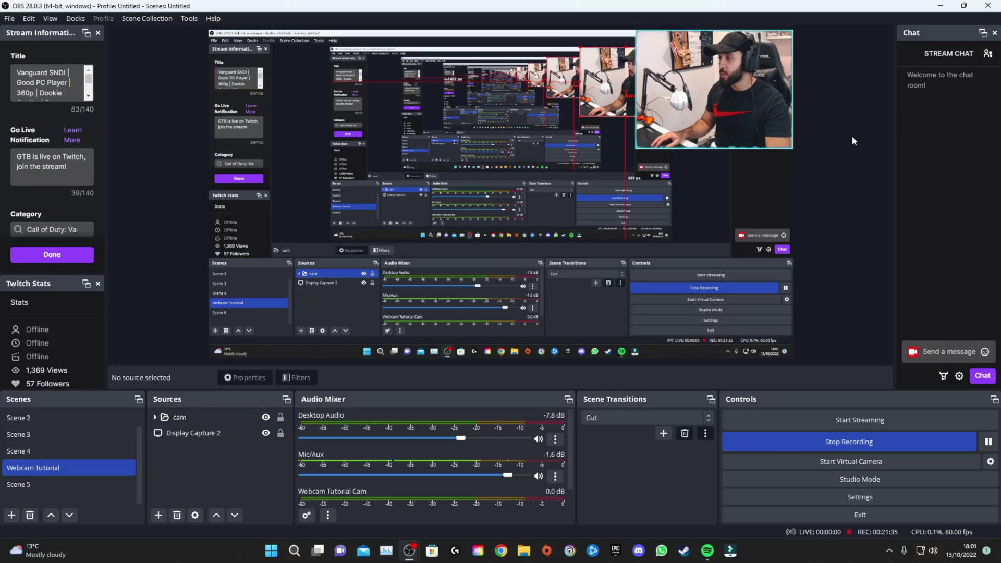
{"action": "left_click_drag", "start_coordinate": [713, 88], "coordinate": [490, 193]}
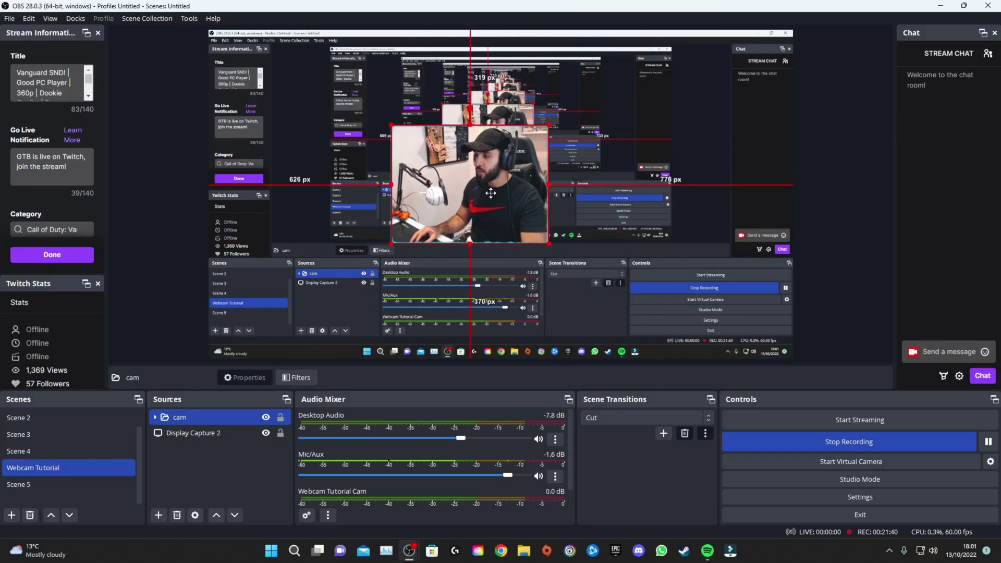